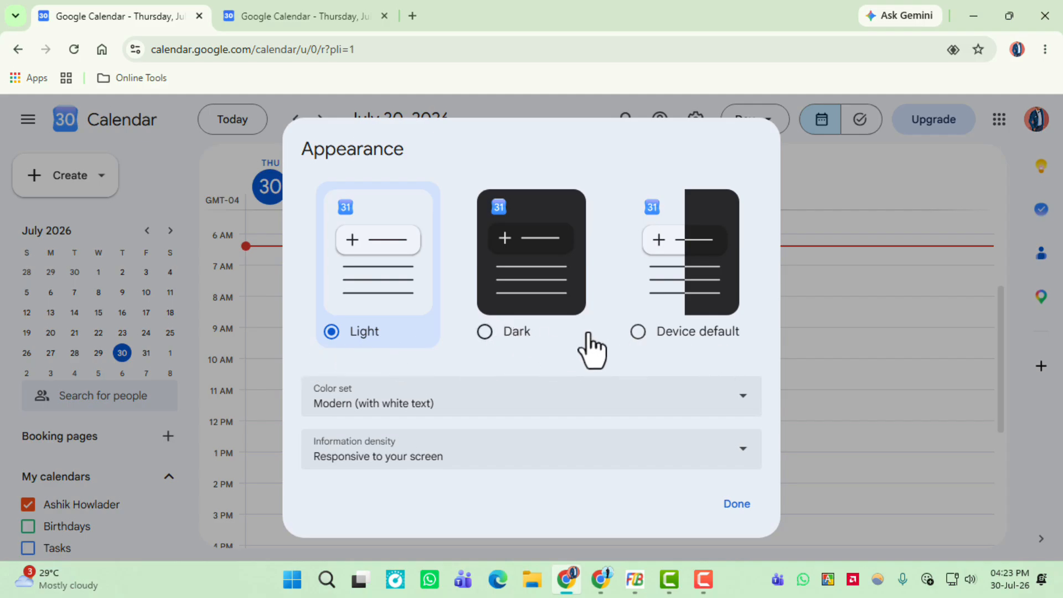
- Set the calendar's appearance to Dark and apply it
left_click(513, 339)
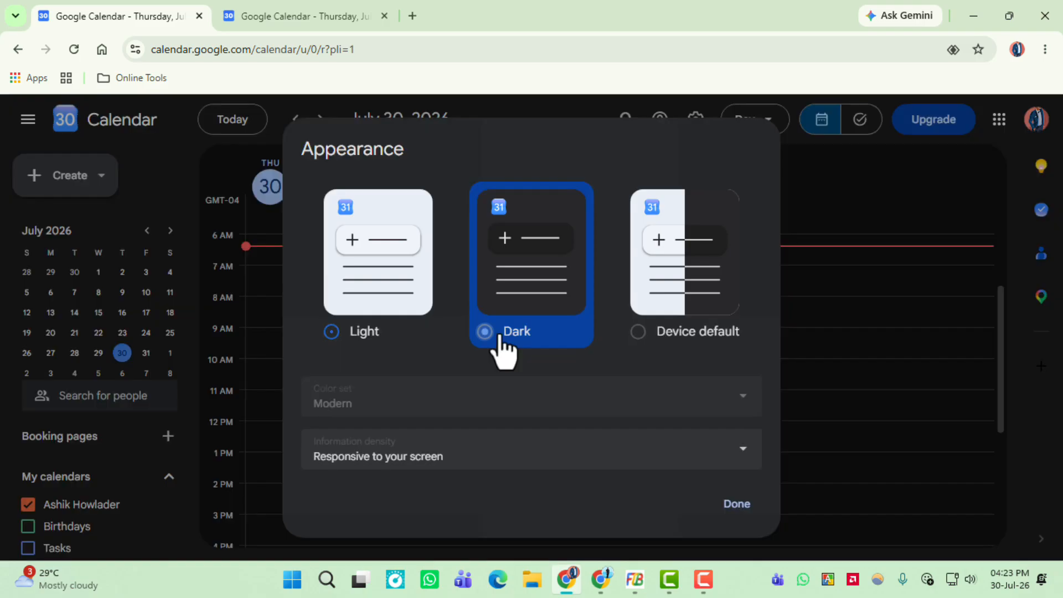
left_click(737, 504)
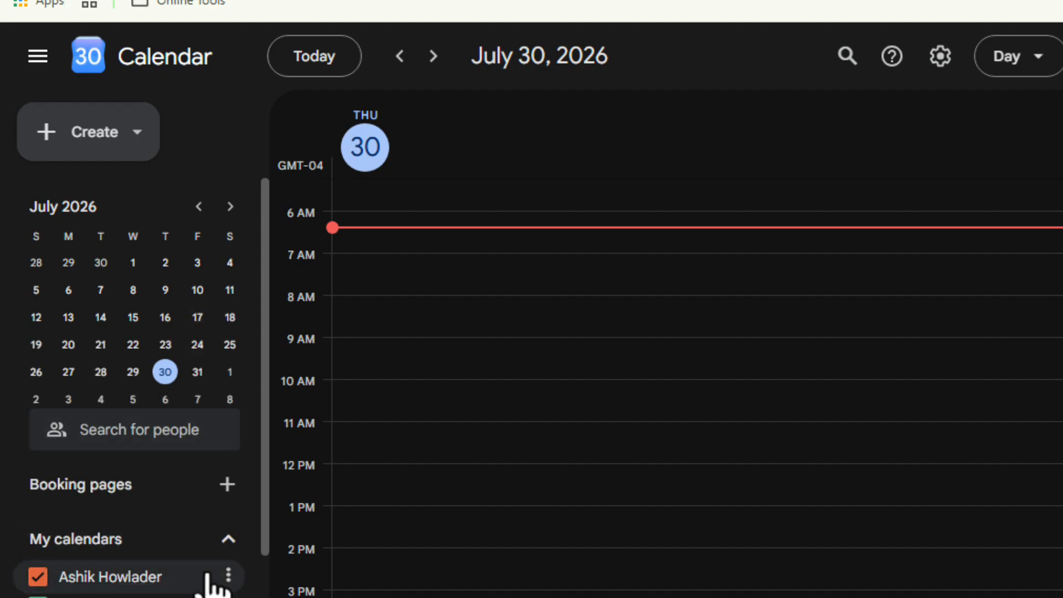
- Create a new calendar named "Saas Beast Shared Calendar" with the description "check it out" and return to the day view
scroll(207, 581, "down", 3)
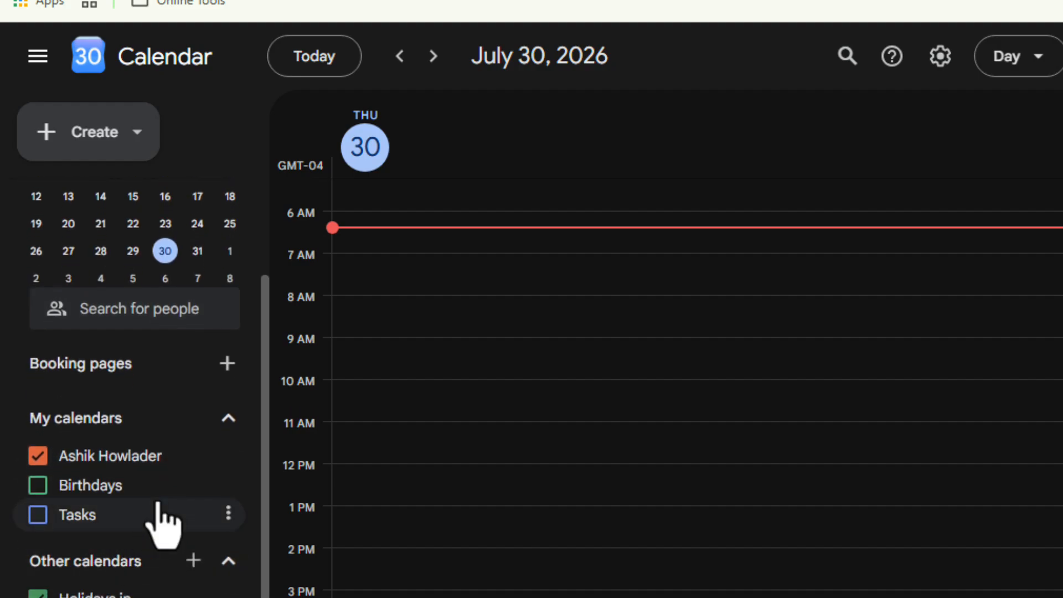
scroll(161, 523, "up", 3)
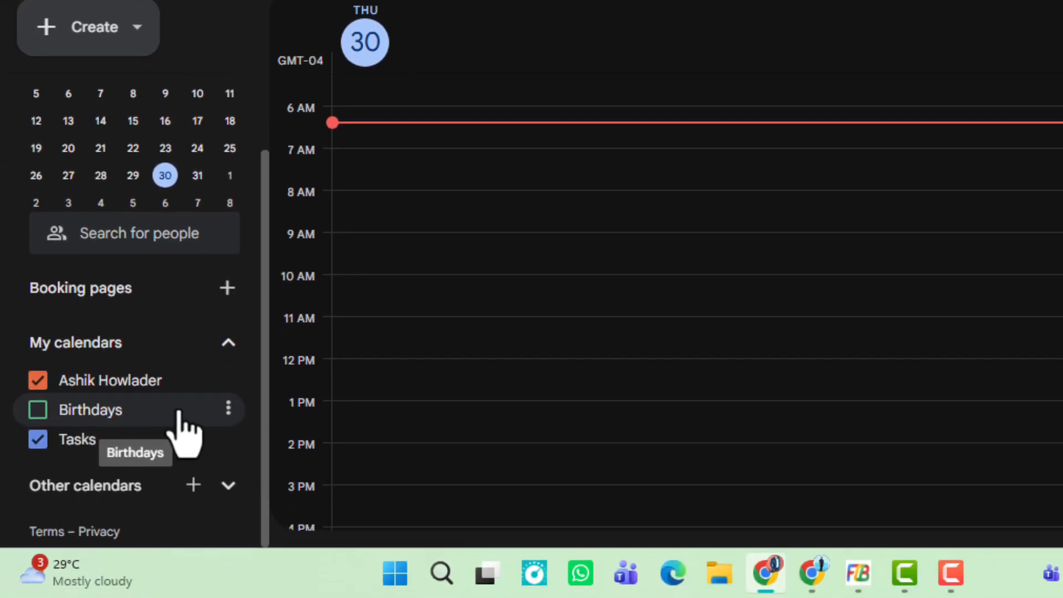
left_click(193, 485)
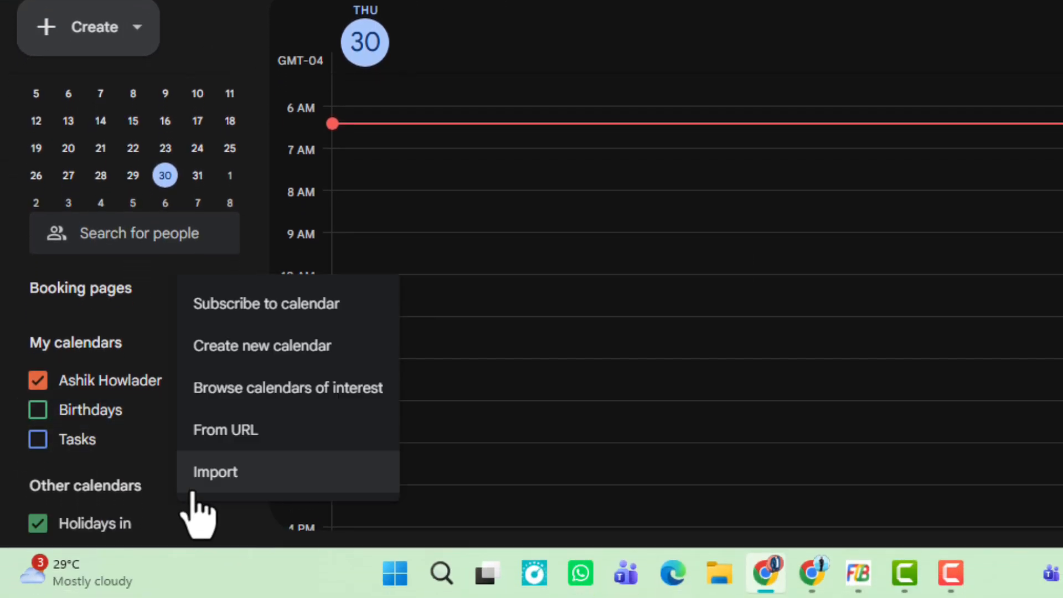
left_click(294, 348)
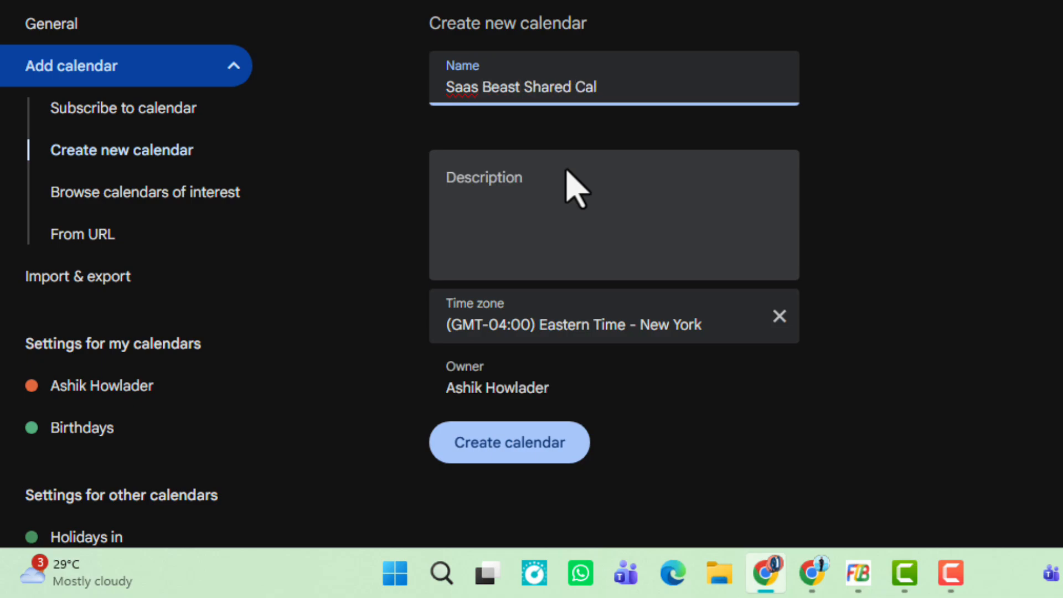
left_click(540, 186)
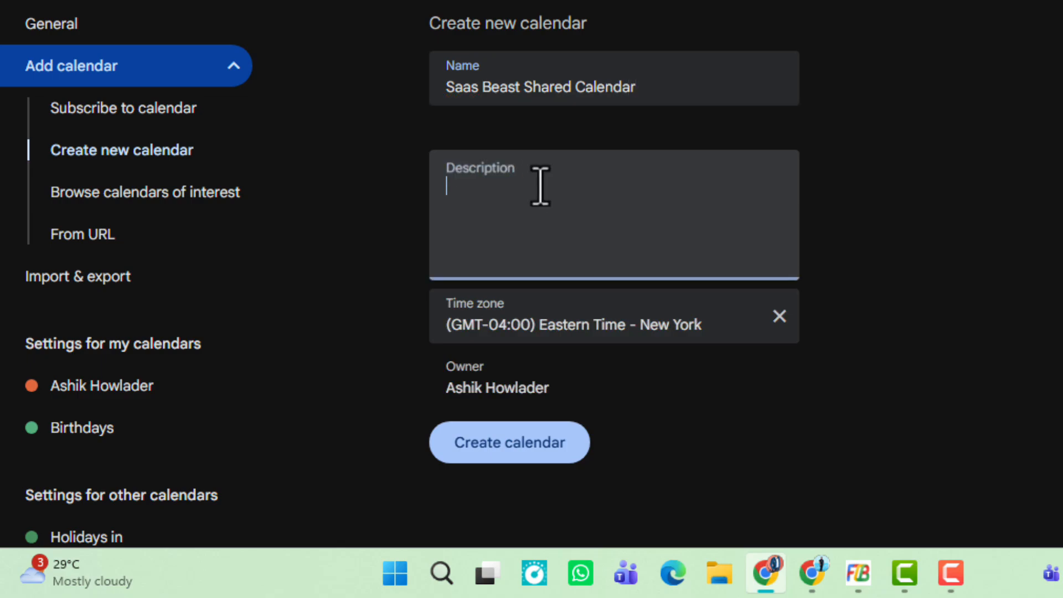
type("check it out")
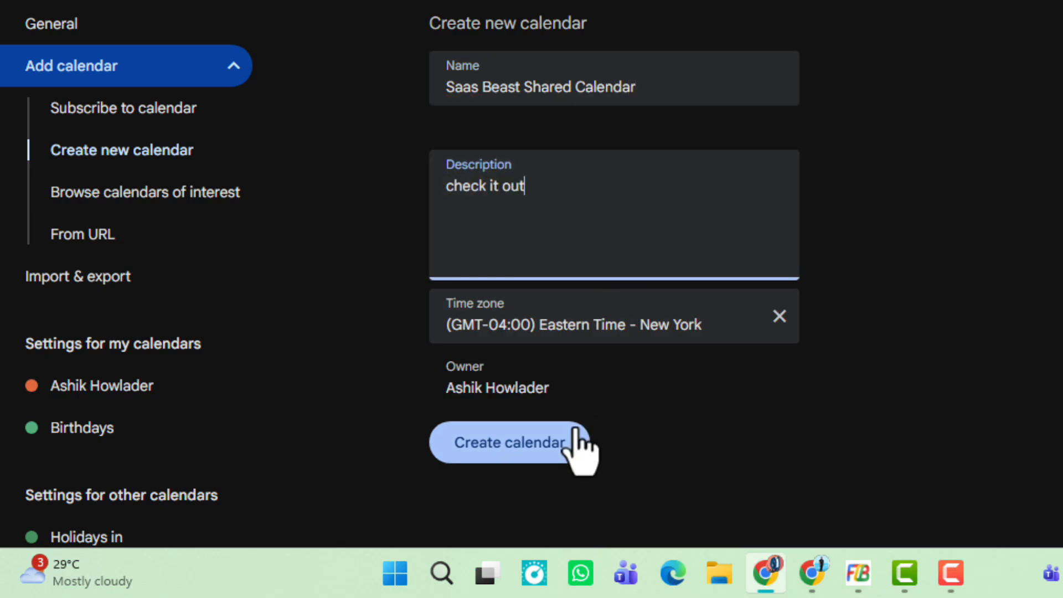
left_click(489, 444)
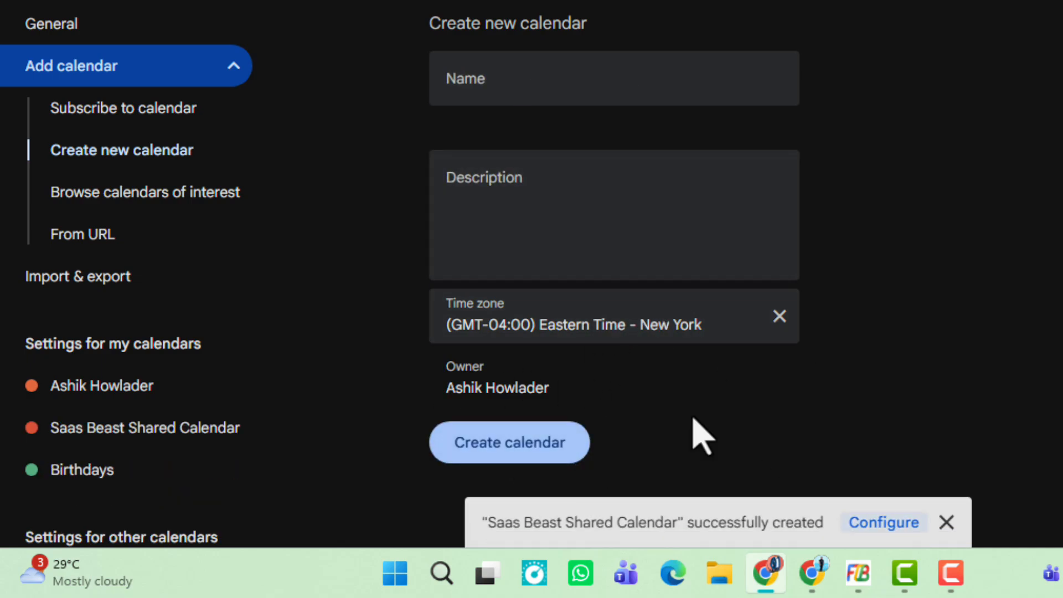
left_click(947, 522)
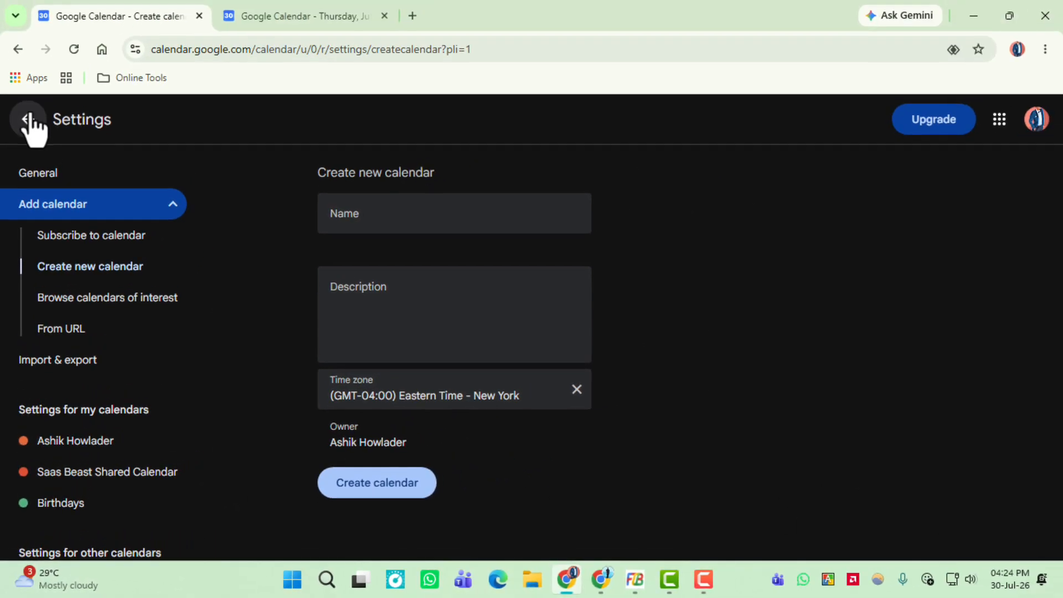
left_click(28, 119)
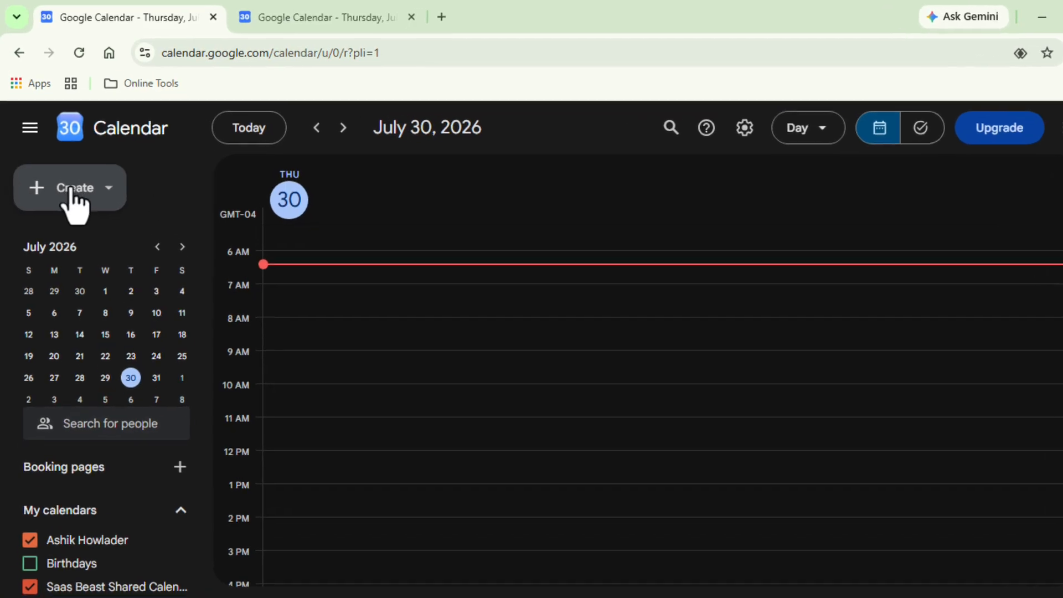
- Start a new entry for July 30 titled "Team meeting", keeping its type as Event
left_click(71, 190)
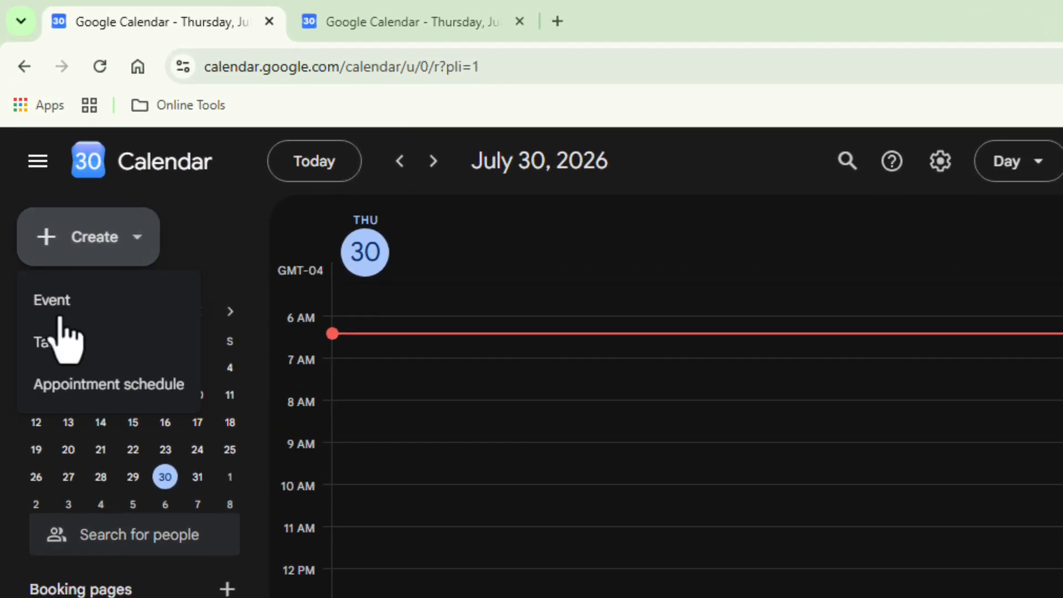
left_click(86, 306)
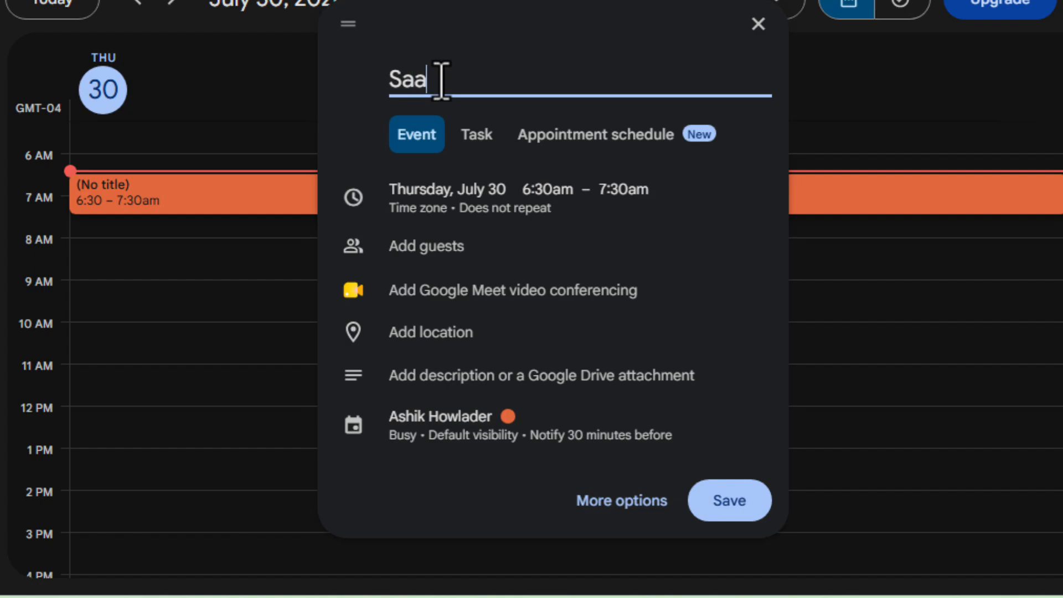
key("BackSpace")
key("BackSpace")
key("BackSpace")
key("BackSpace")
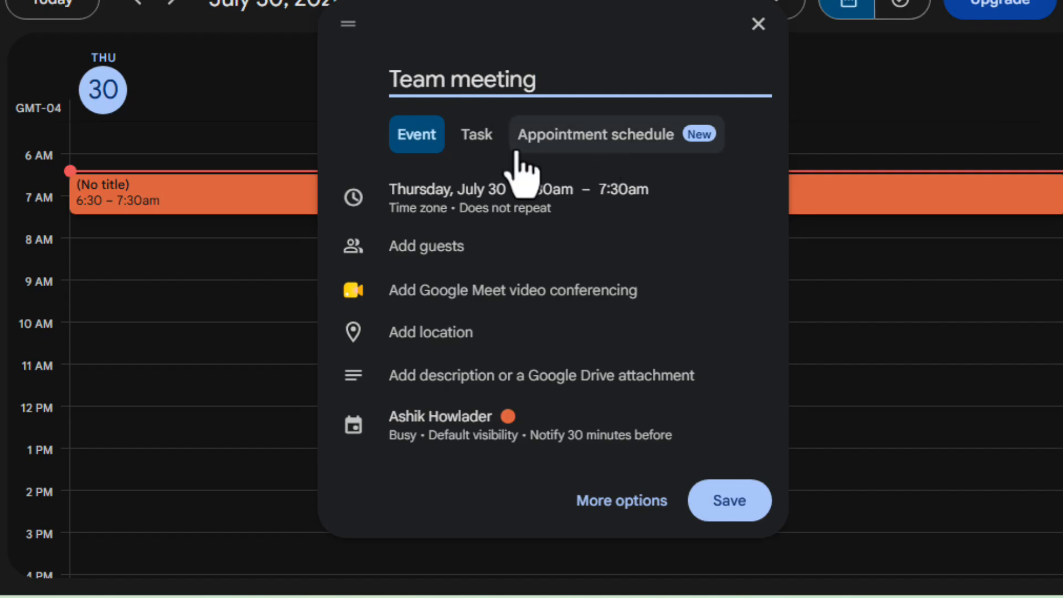
left_click(470, 136)
left_click(573, 145)
left_click(421, 143)
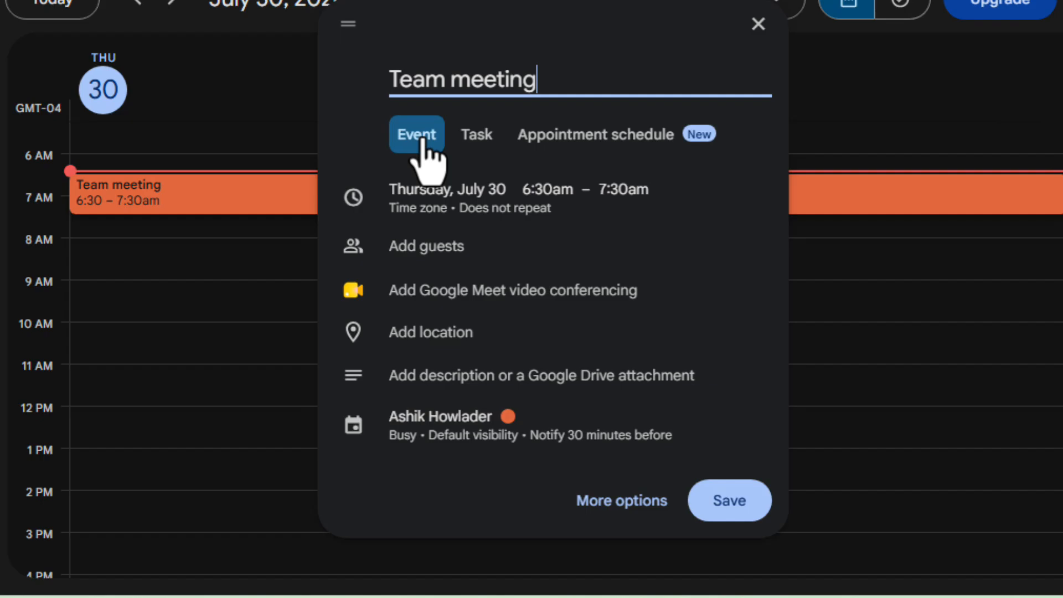
- Assign the Team meeting event to Saas Beast Shared Calendar, give it a yellow colour and save it
left_click(546, 435)
left_click(529, 268)
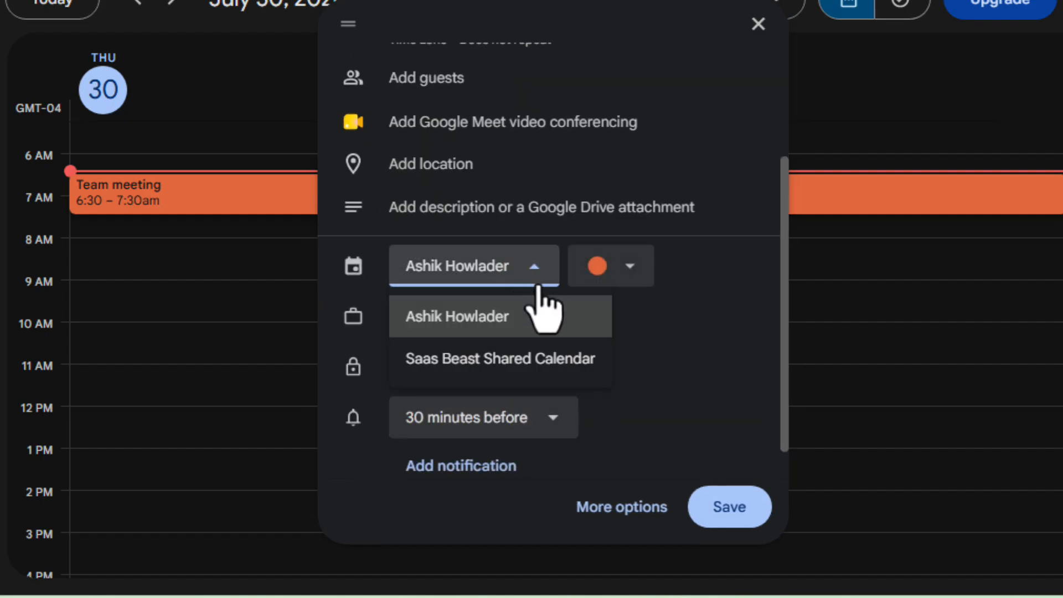
left_click(501, 365)
scroll(684, 346, "down", 1)
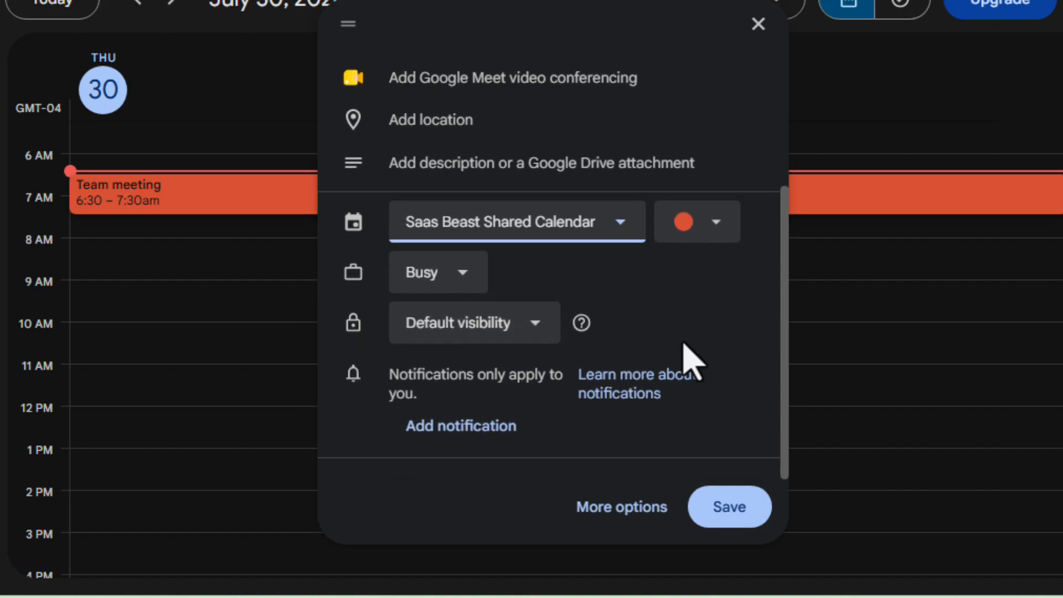
left_click(695, 224)
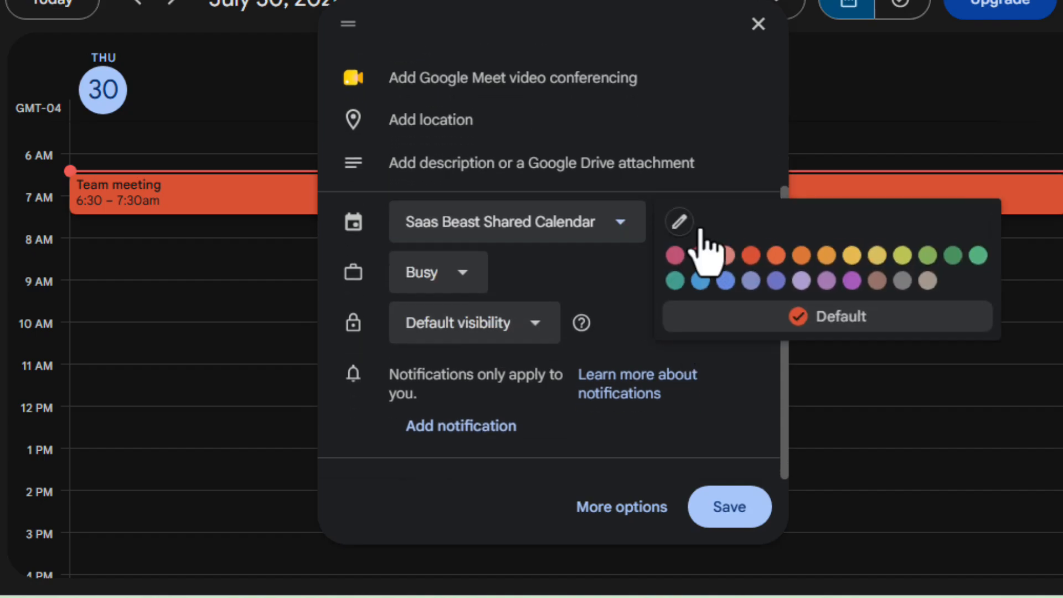
left_click(877, 256)
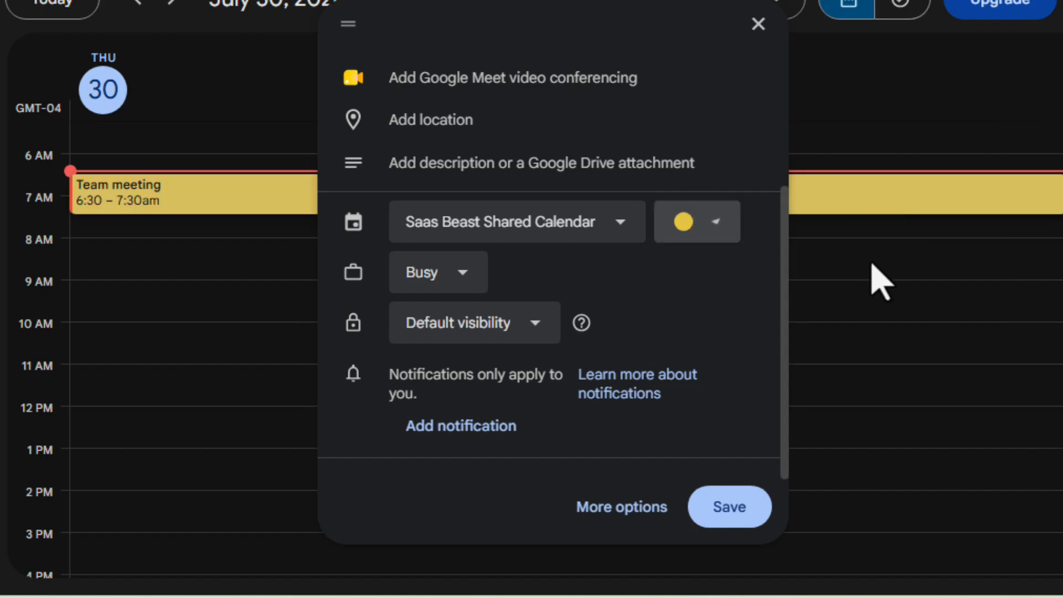
left_click(730, 516)
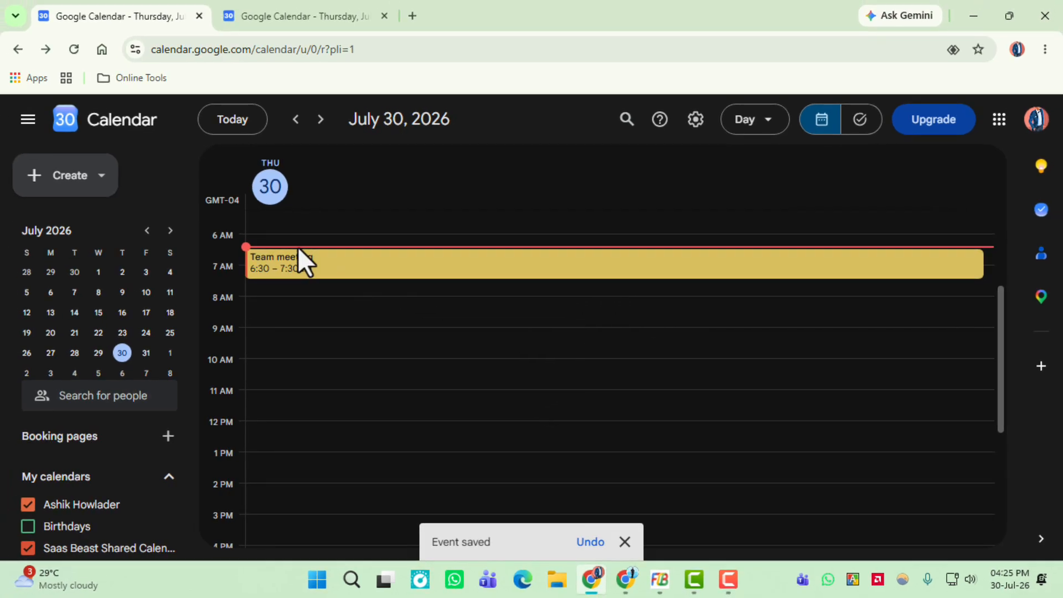
- Hide the events of Saas Beast Shared Calendar and show them again
scroll(160, 420, "down", 2)
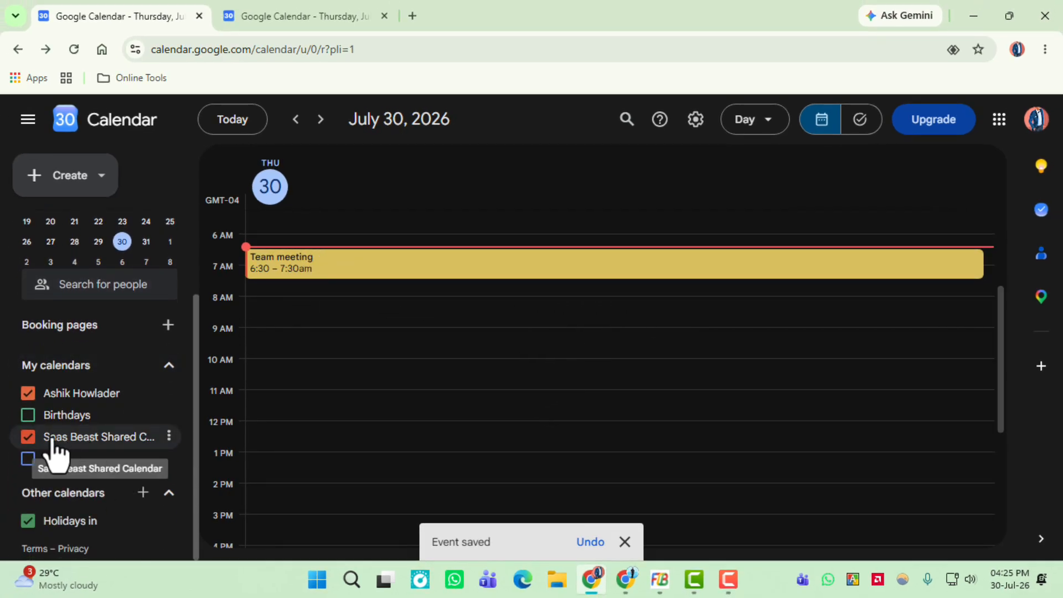
left_click(29, 437)
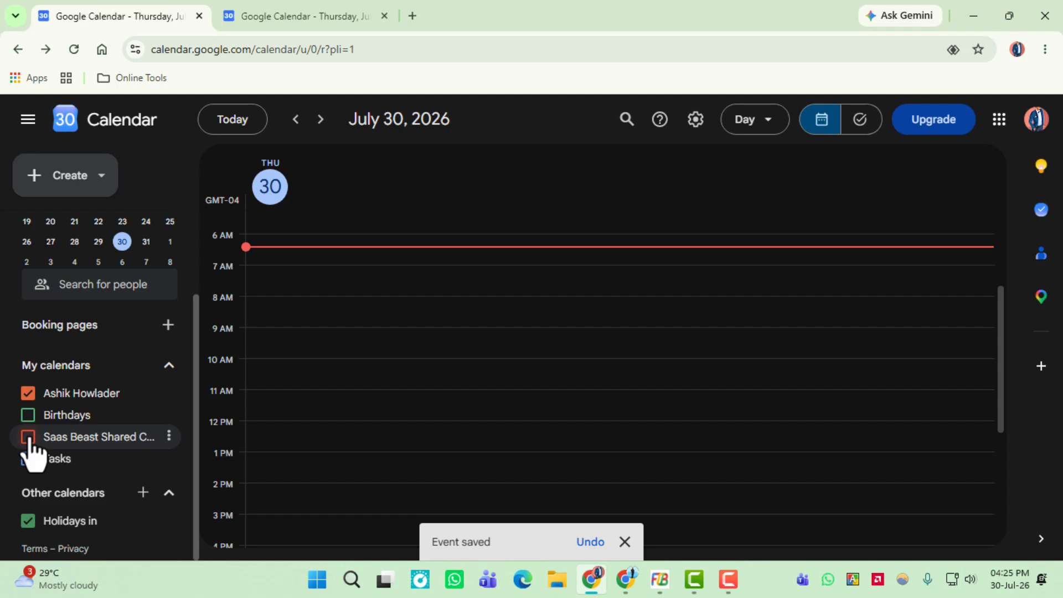
left_click(27, 436)
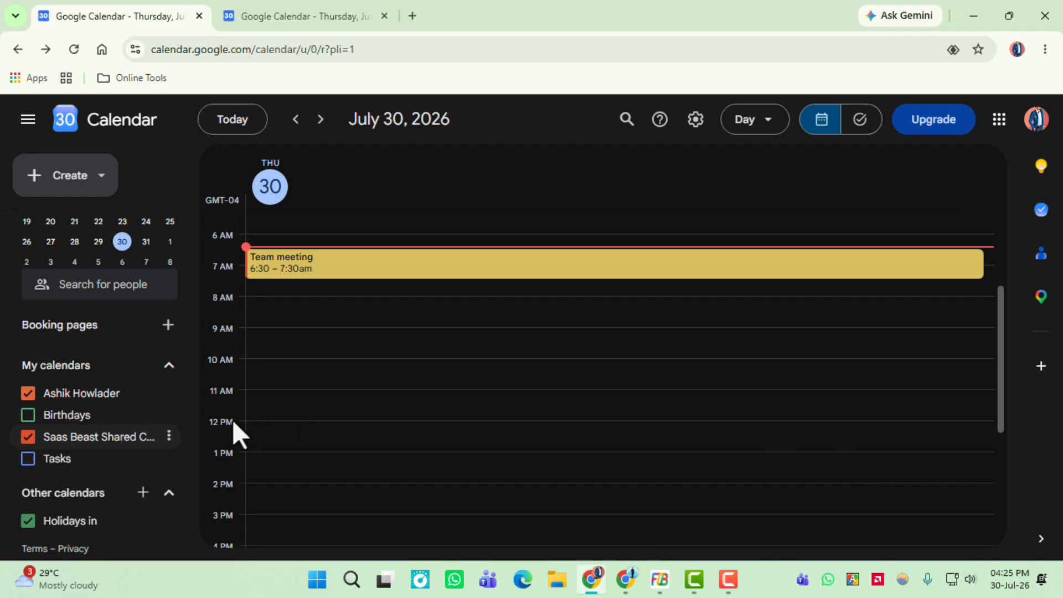
- Change the colour of Saas Beast Shared Calendar to Pistachio
left_click(168, 437)
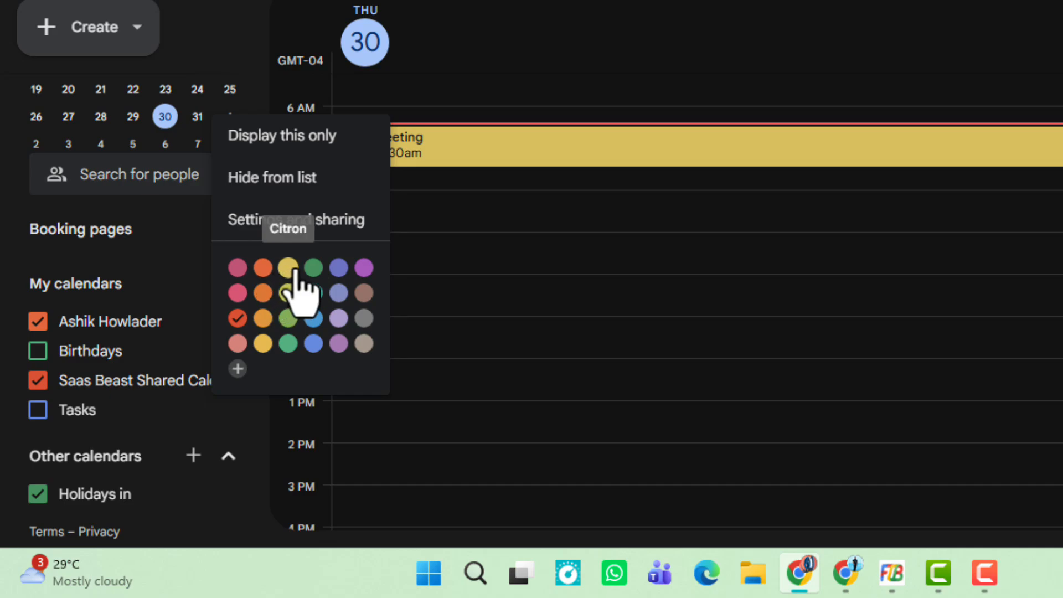
left_click(288, 318)
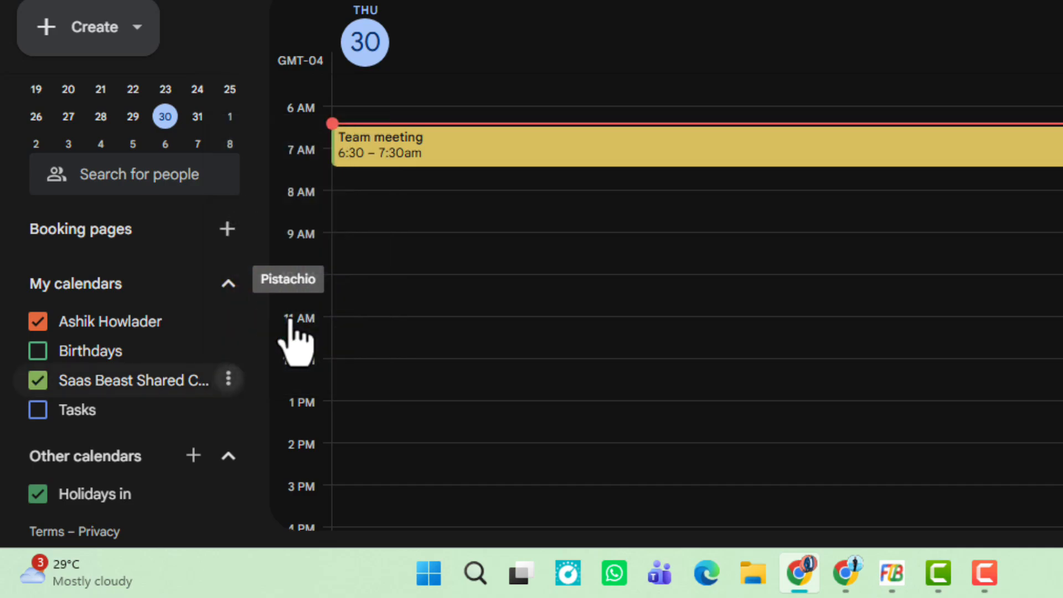
left_click(34, 381)
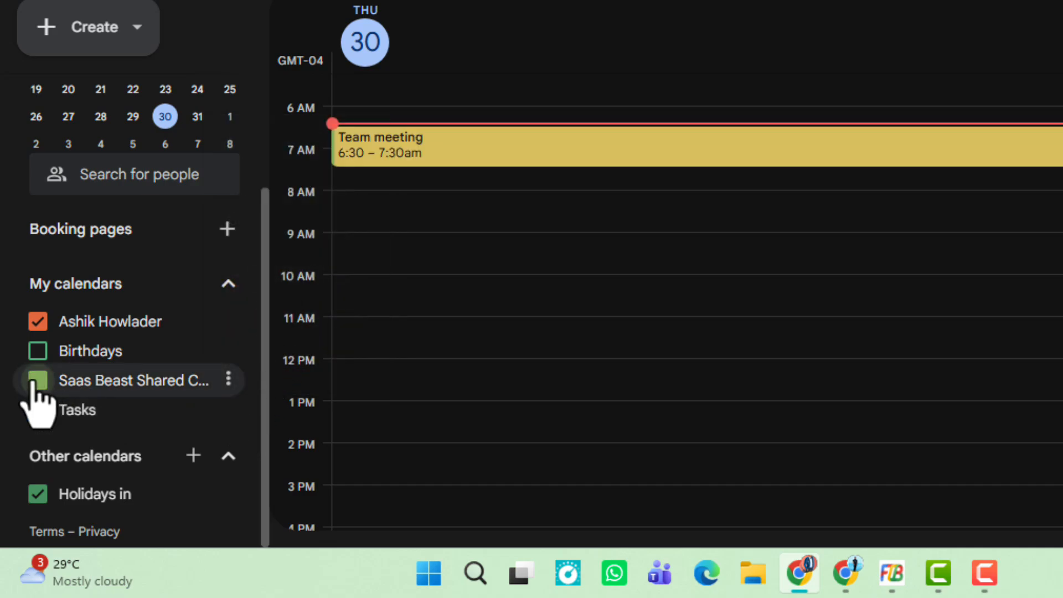
- Share Saas Beast Shared Calendar with a suggested contact's e-mail, granting the "See all event details" permission, and send the invitation
left_click(227, 380)
left_click(330, 232)
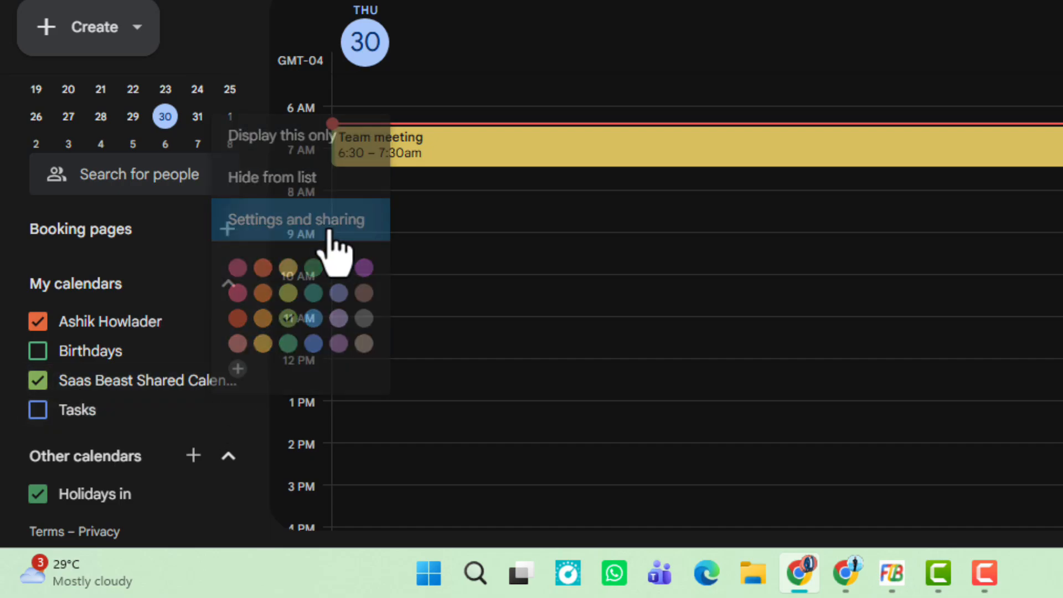
scroll(581, 211, "down", 4)
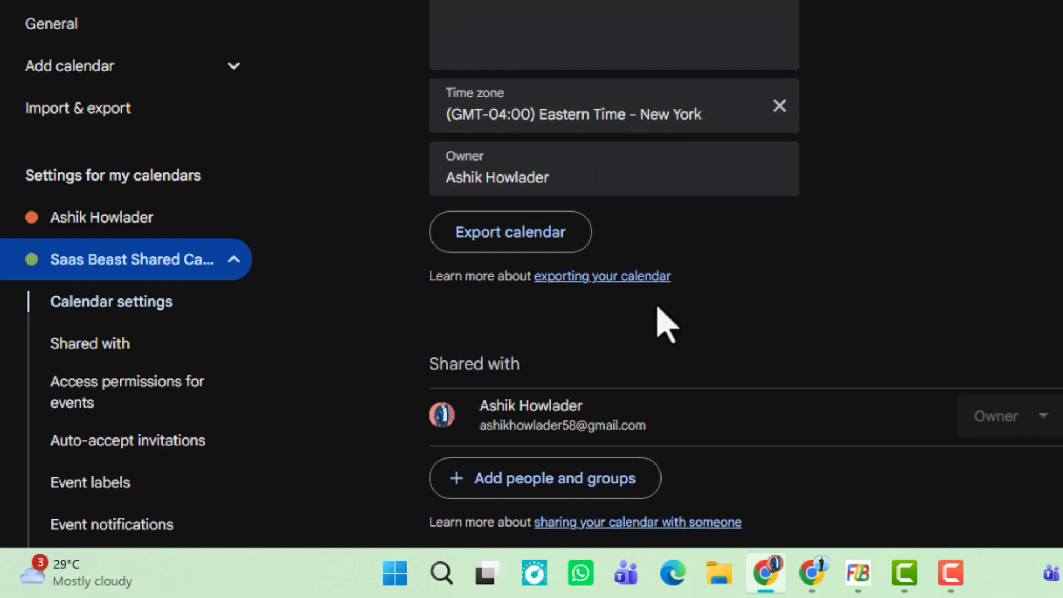
scroll(658, 332, "down", 4)
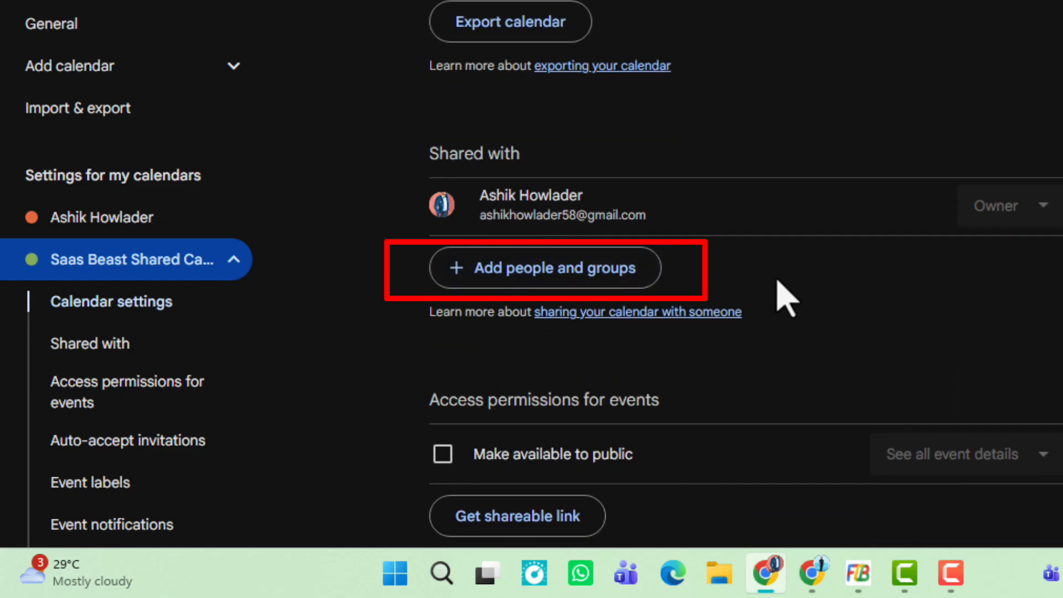
left_click(563, 281)
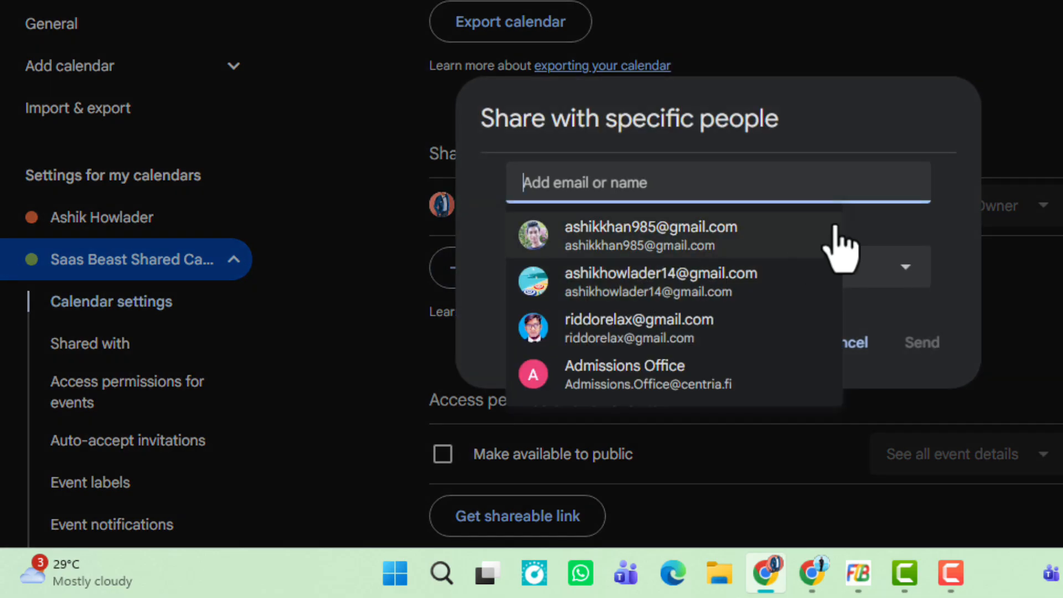
left_click(804, 256)
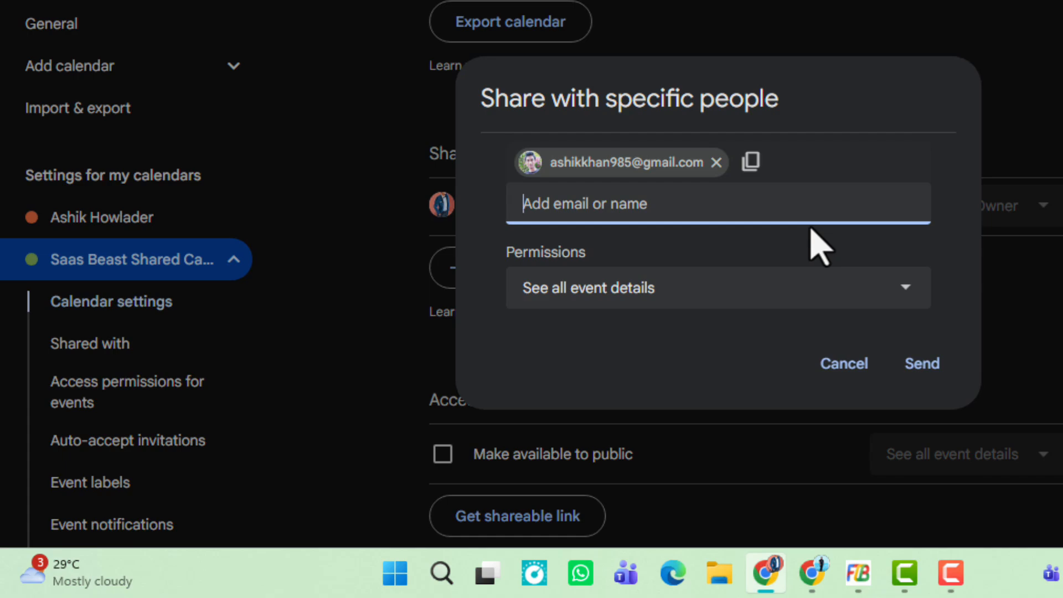
left_click(858, 299)
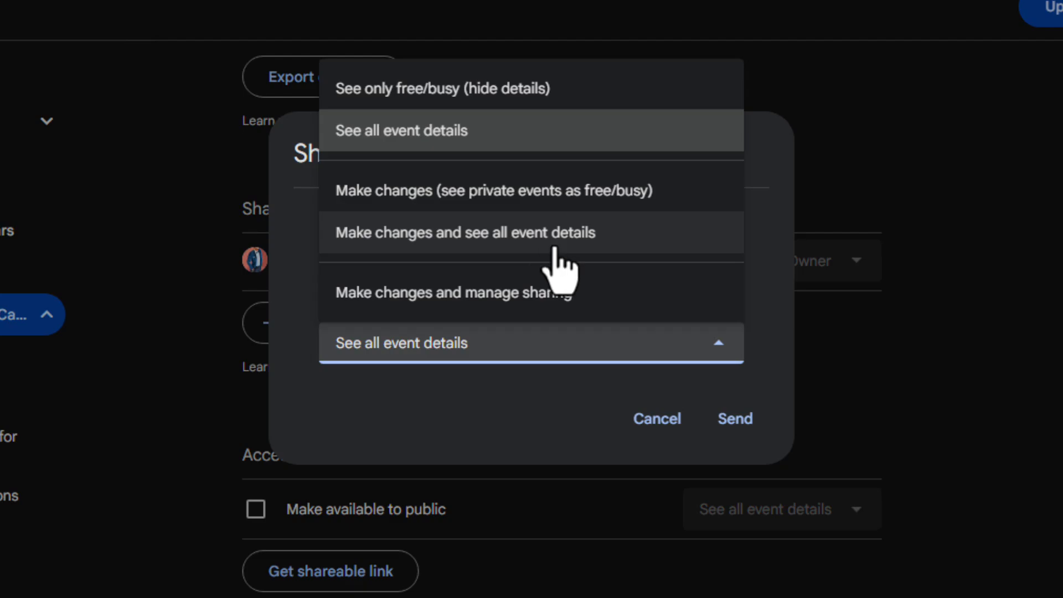
left_click(592, 431)
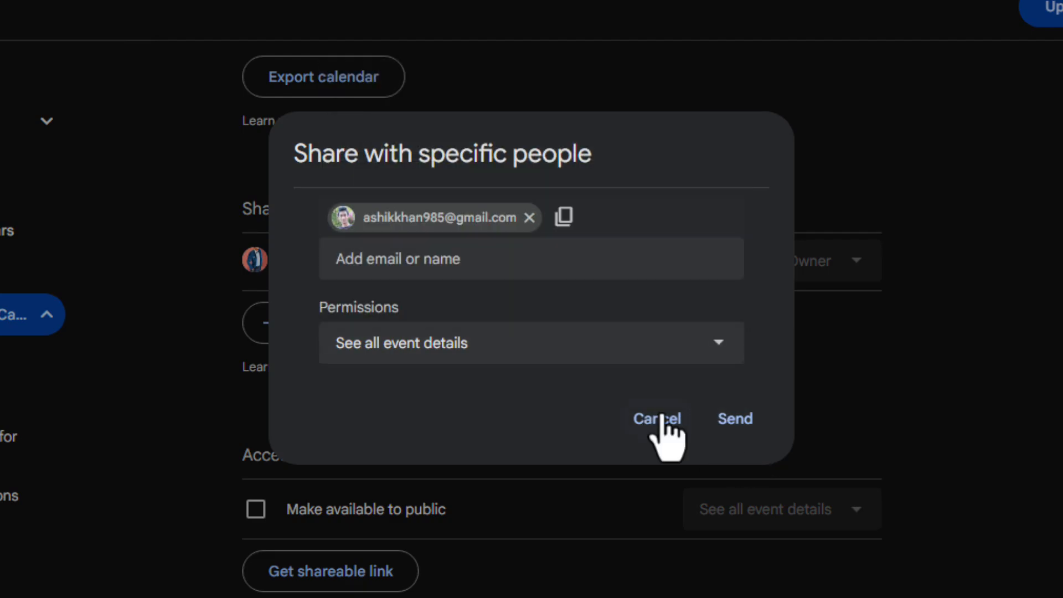
left_click(737, 421)
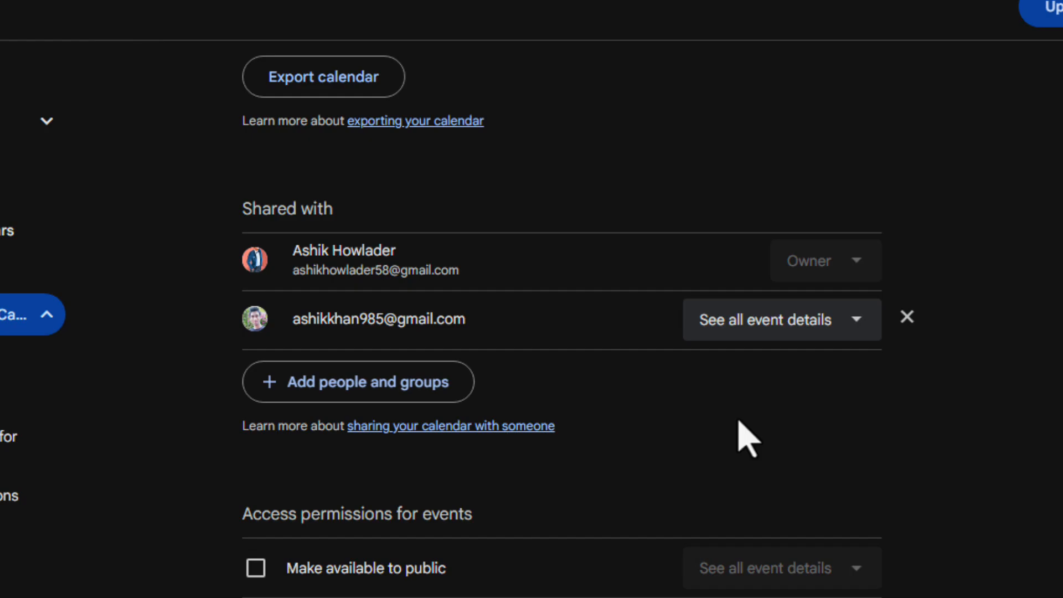
- Review the shared calendar's sharing and access settings, and return to the day view to examine the Team meeting event
scroll(740, 421, "down", 5)
scroll(744, 423, "up", 7)
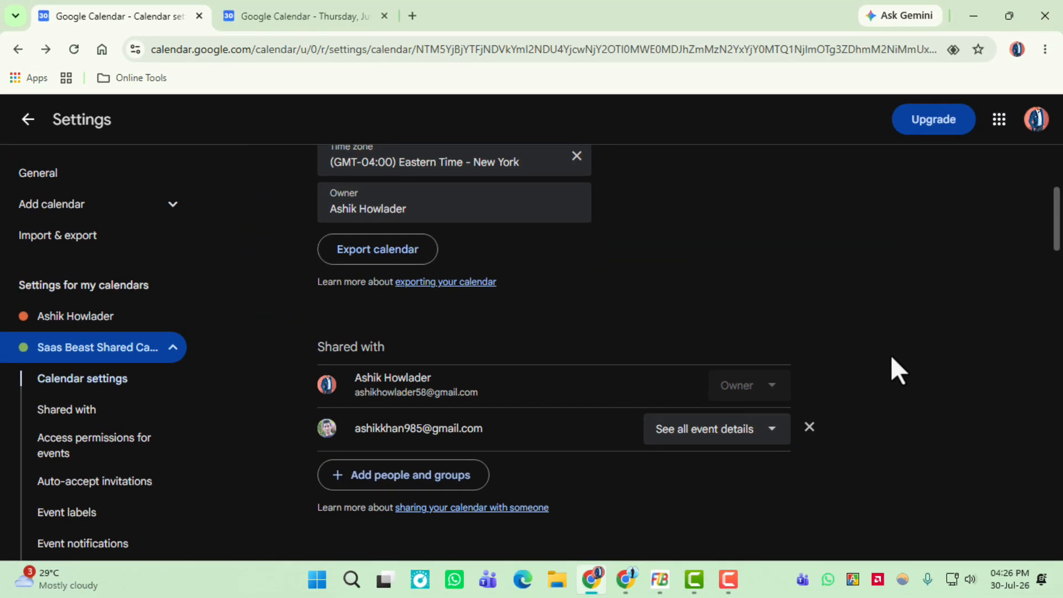
scroll(867, 427, "down", 2)
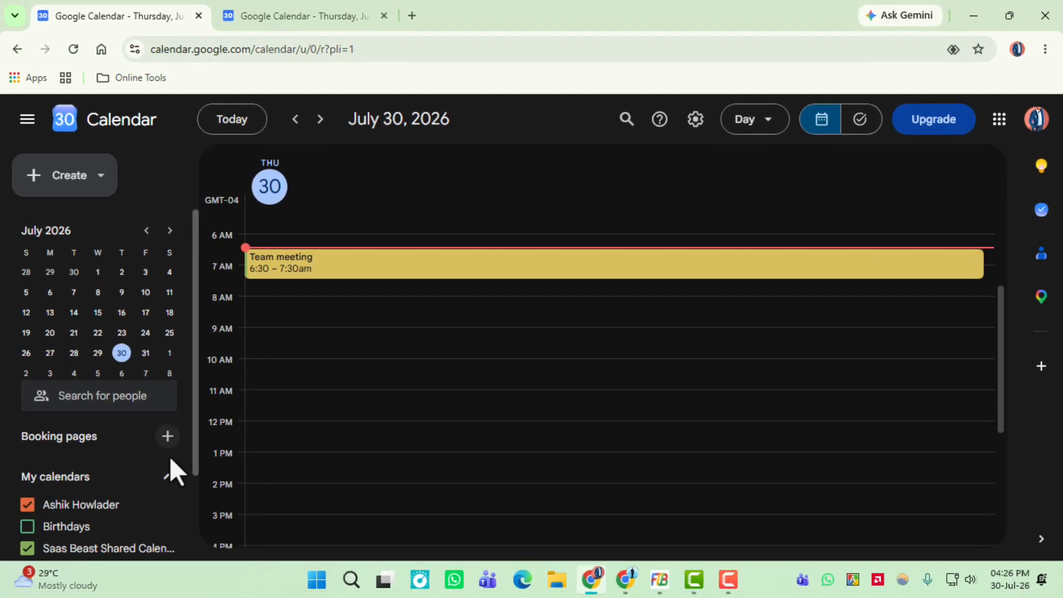
scroll(183, 494, "down", 2)
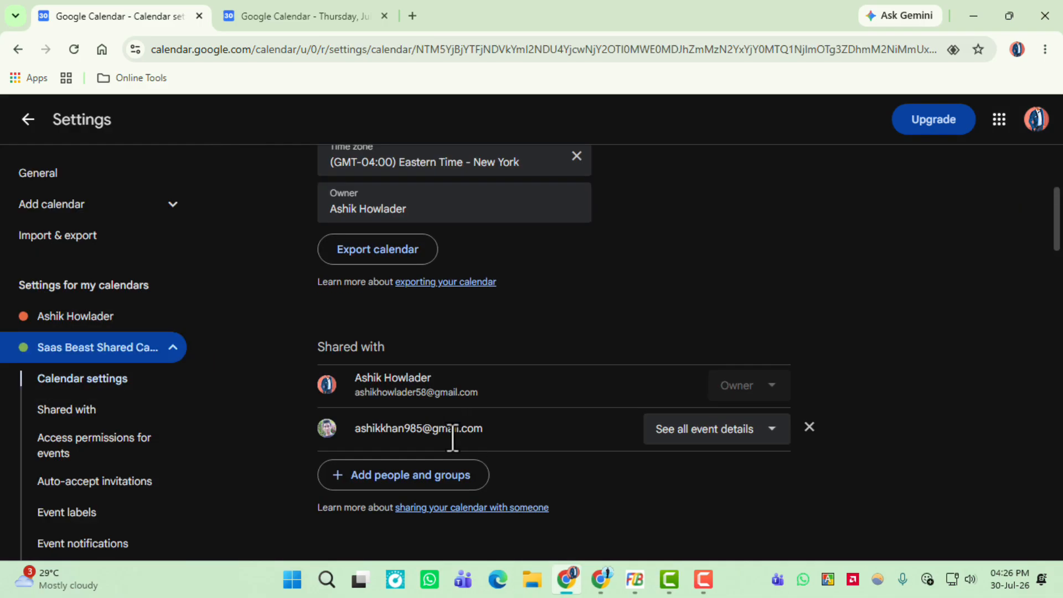
scroll(263, 388, "down", 5)
left_click(28, 119)
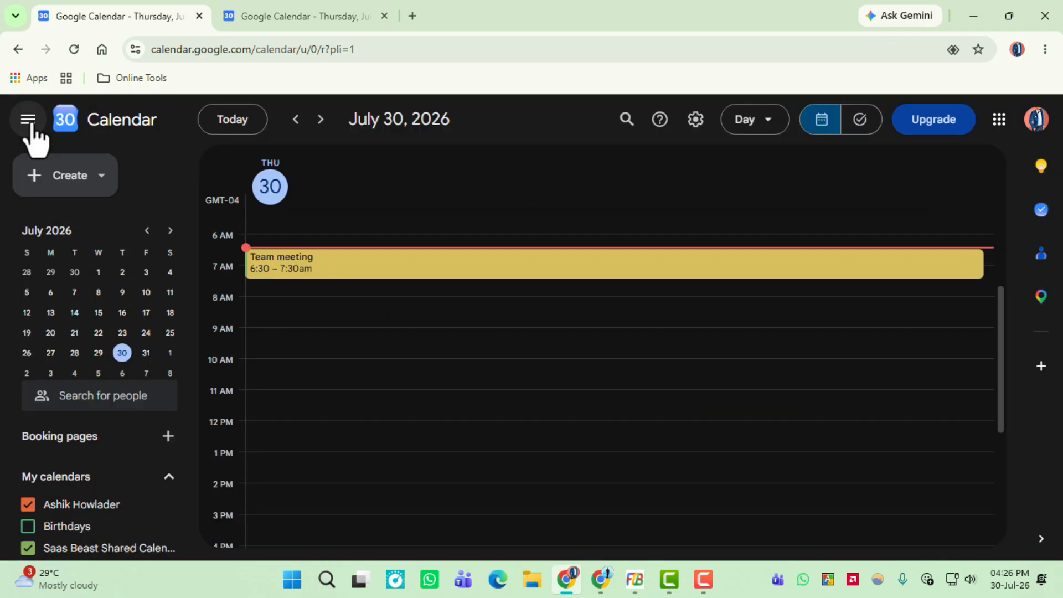
scroll(363, 438, "down", 4)
scroll(380, 449, "up", 7)
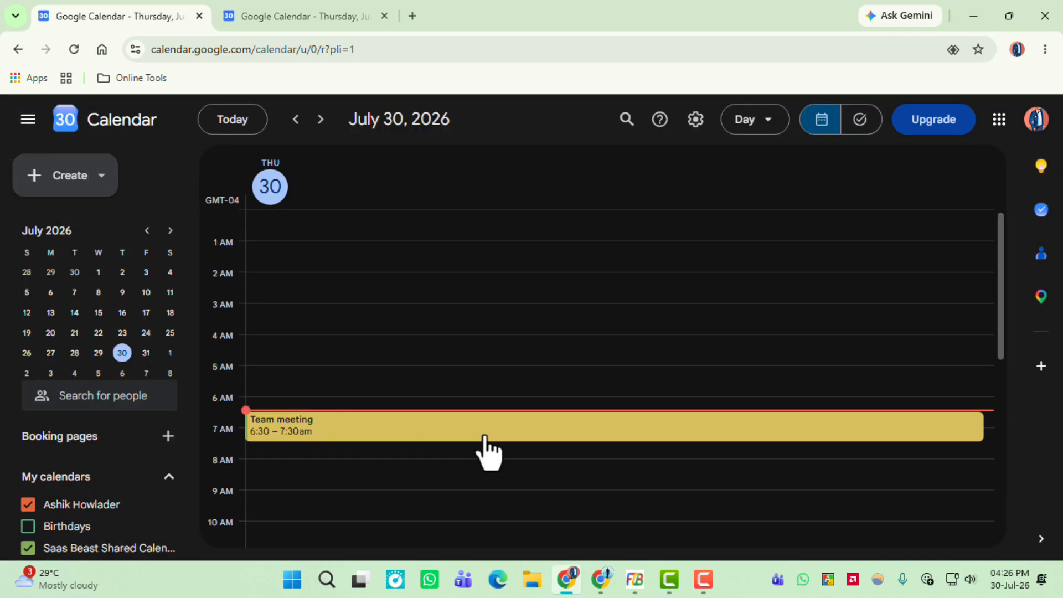